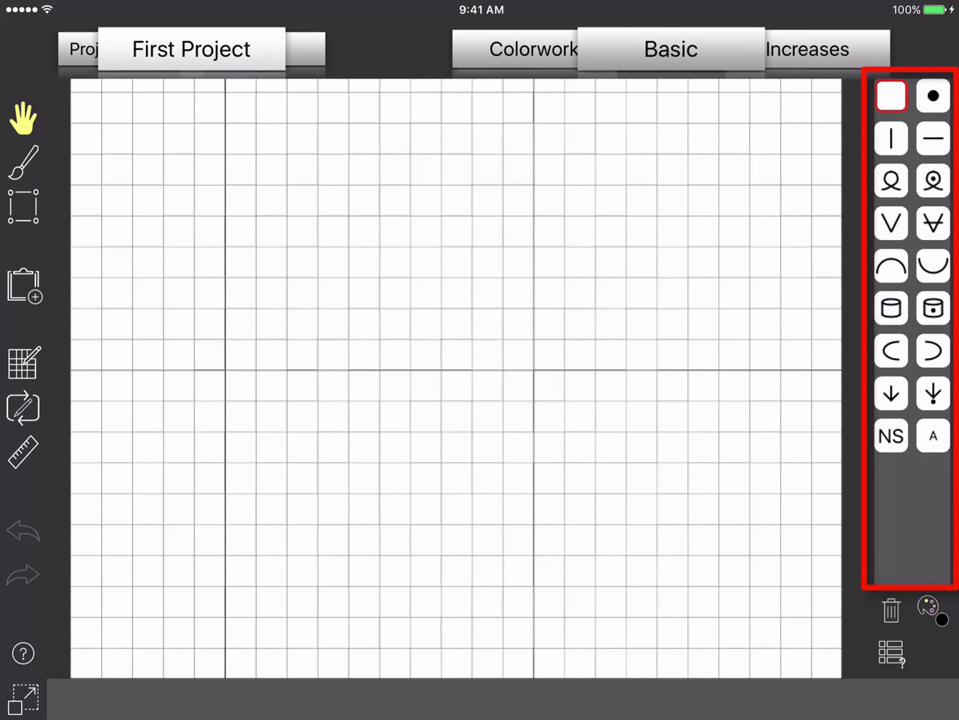
Place purl dots in rows 1–3 of column 1
click(934, 96)
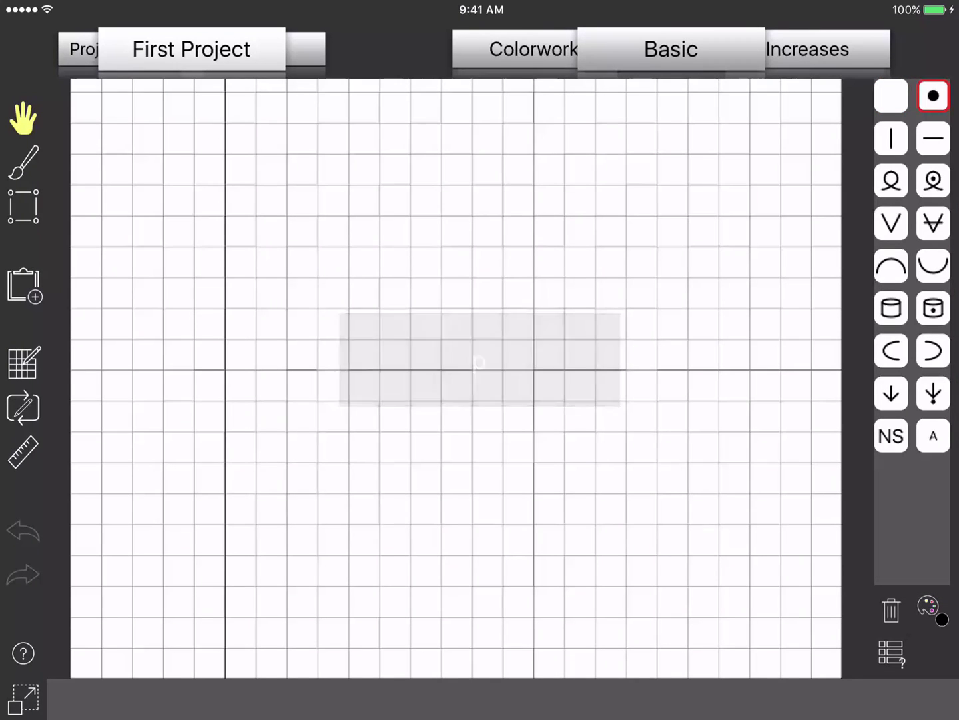
click(827, 663)
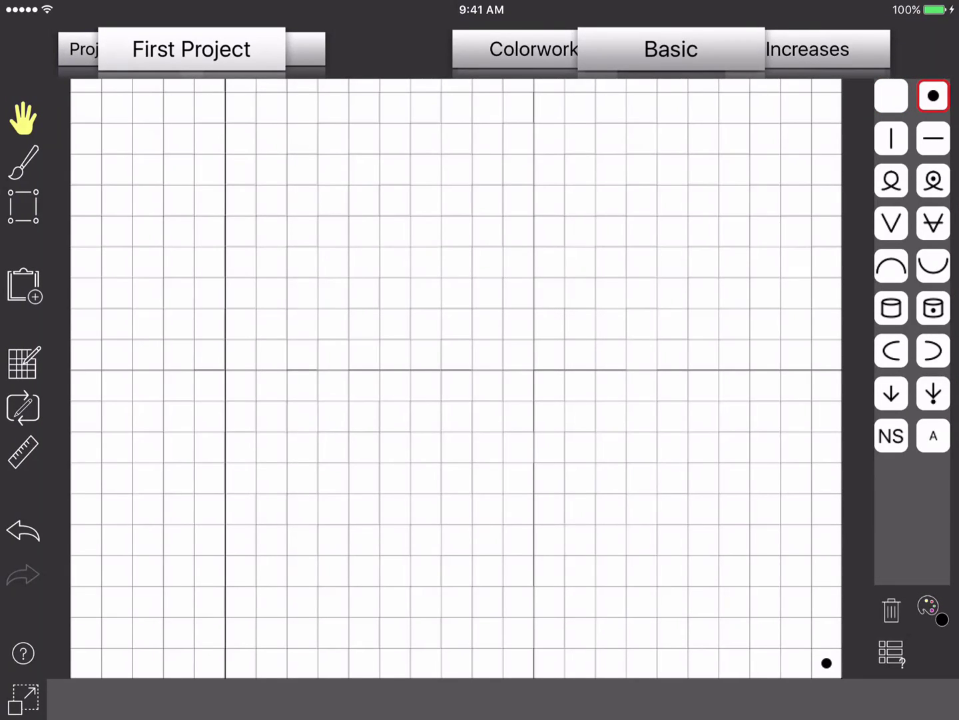
click(827, 632)
click(827, 601)
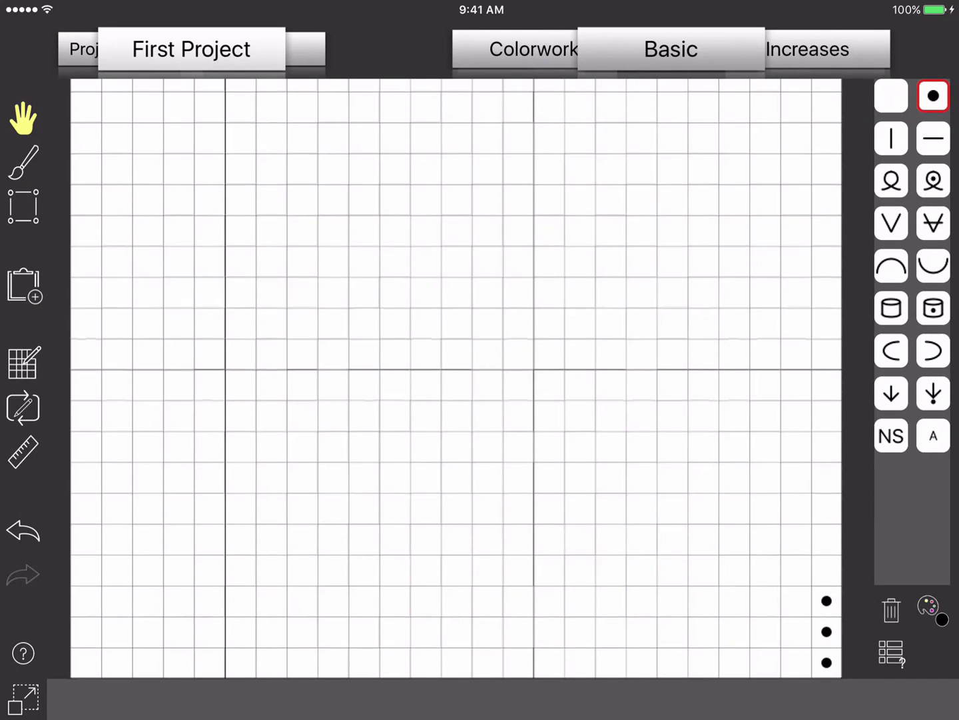
Turn on row and stitch numbering along the chart edges
click(23, 452)
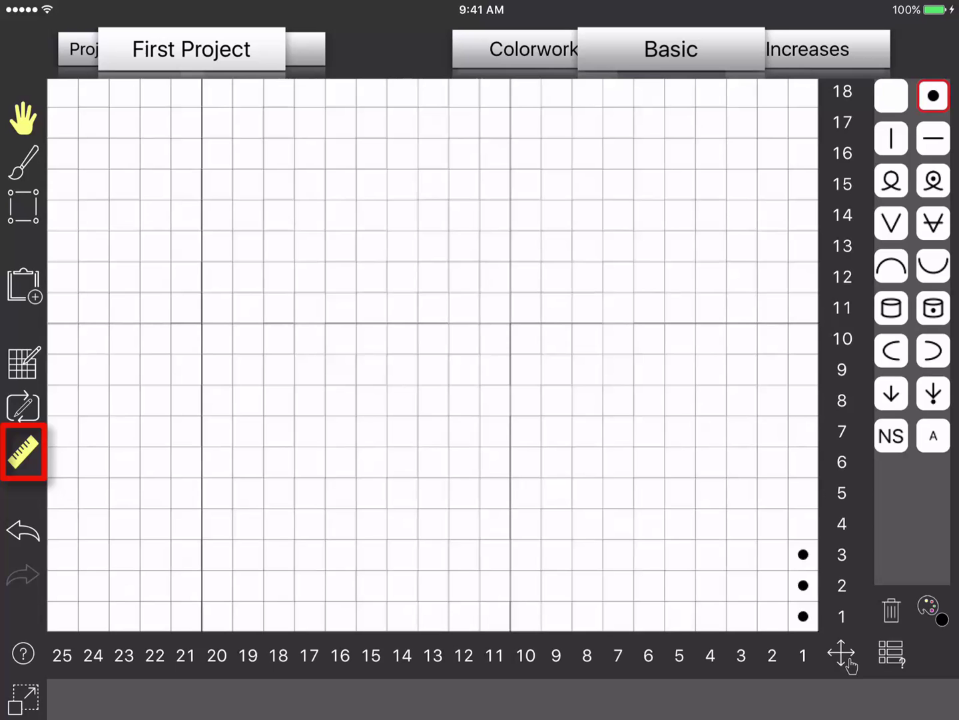
scroll(434, 353, up, 3)
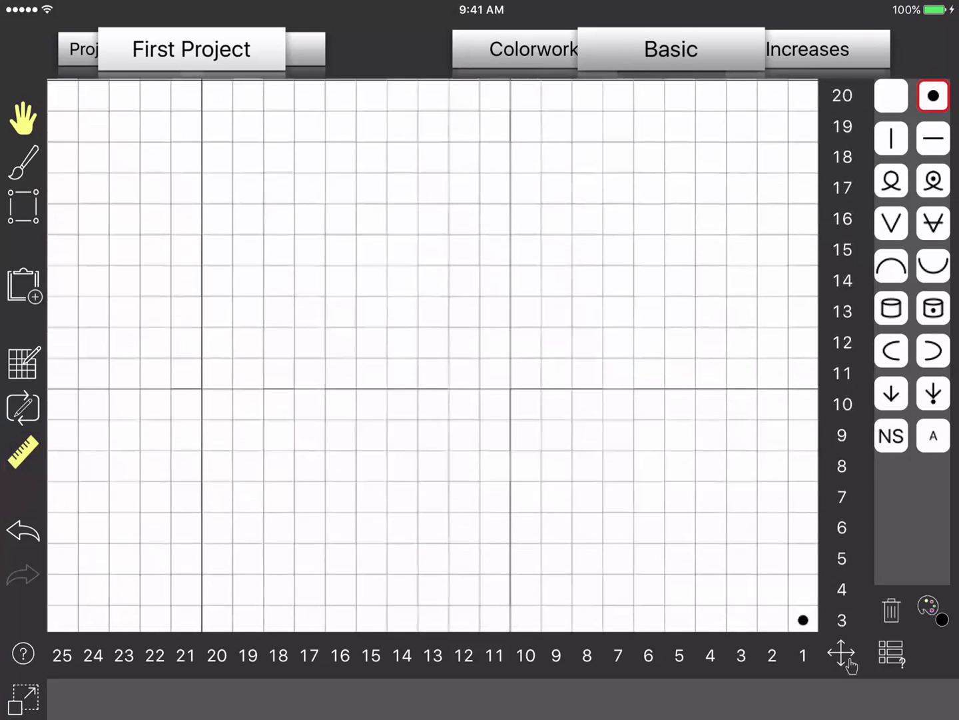
scroll(433, 352, down, 3)
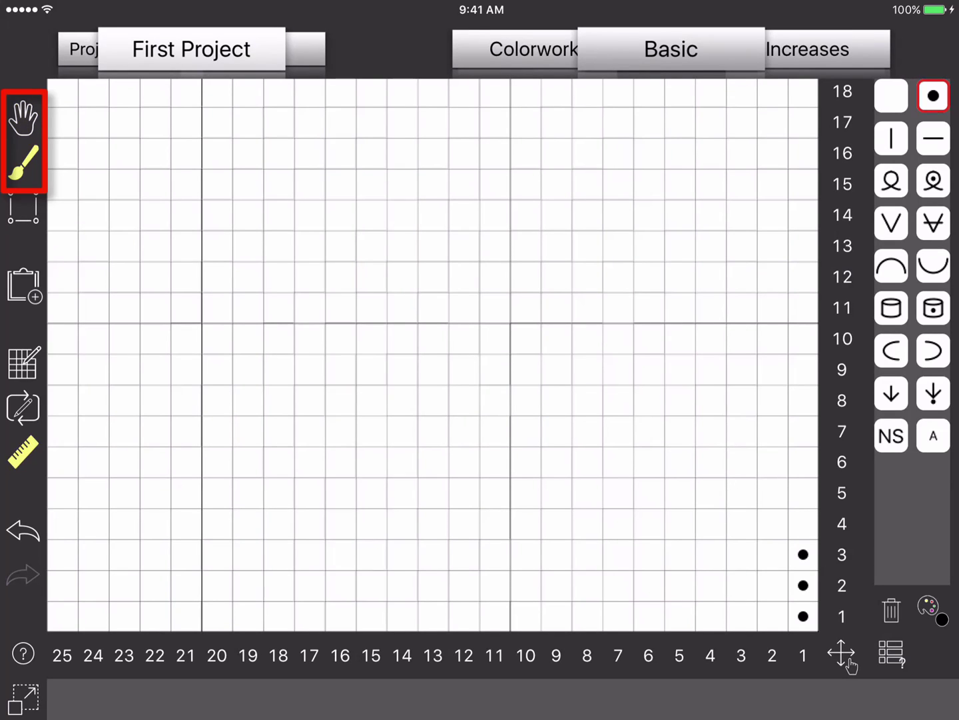
Fill column 1 with purls up to row 13, testing undo and redo on row 4
drag(804, 492, 803, 245)
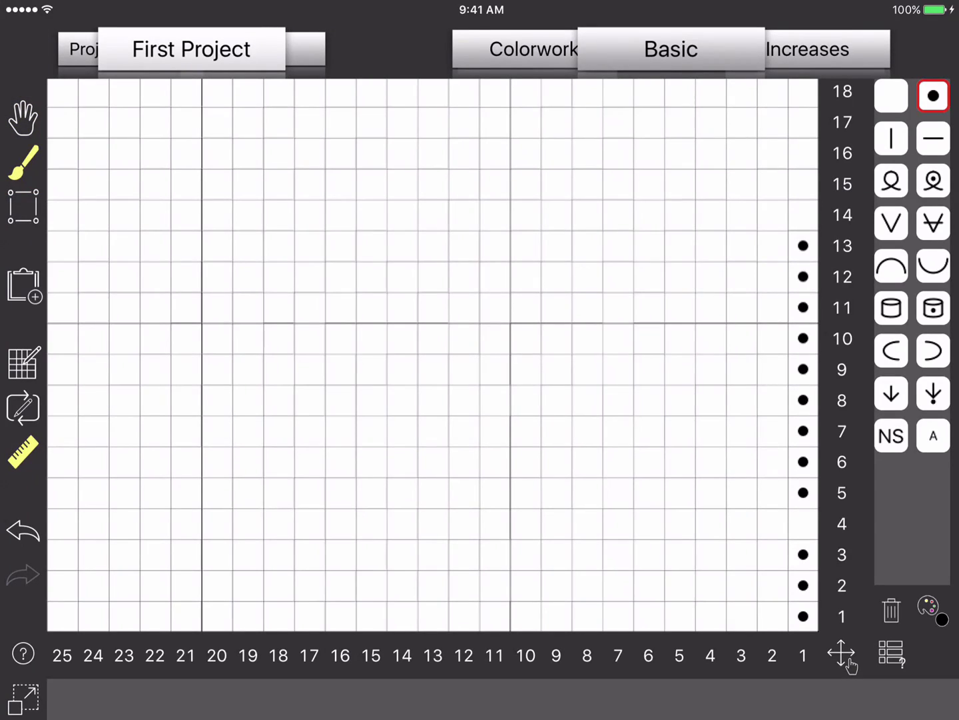
click(804, 524)
click(22, 118)
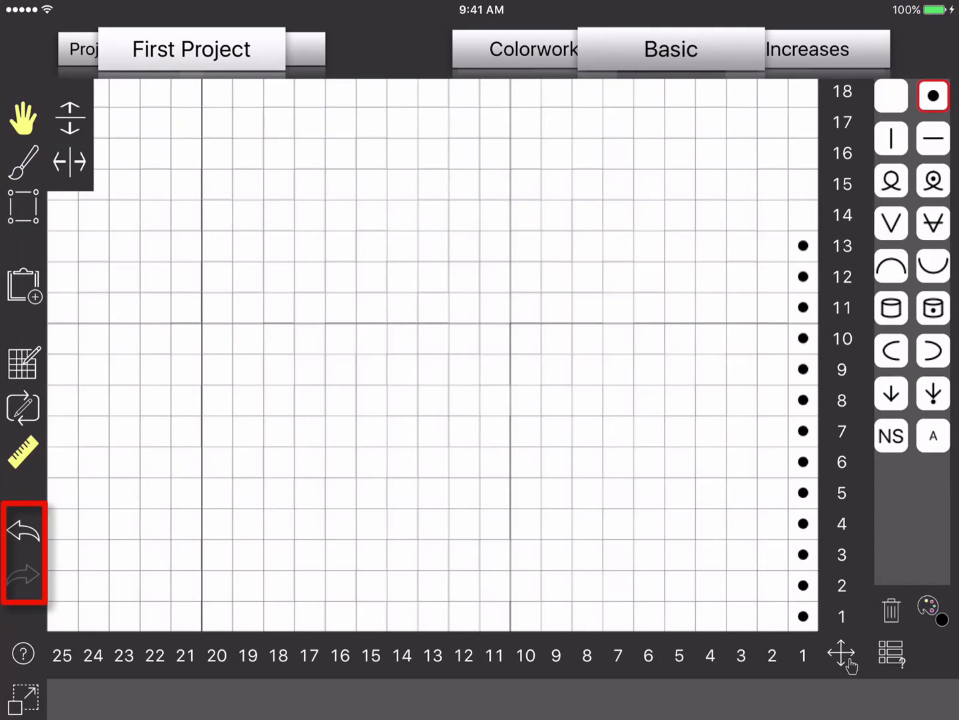
click(23, 531)
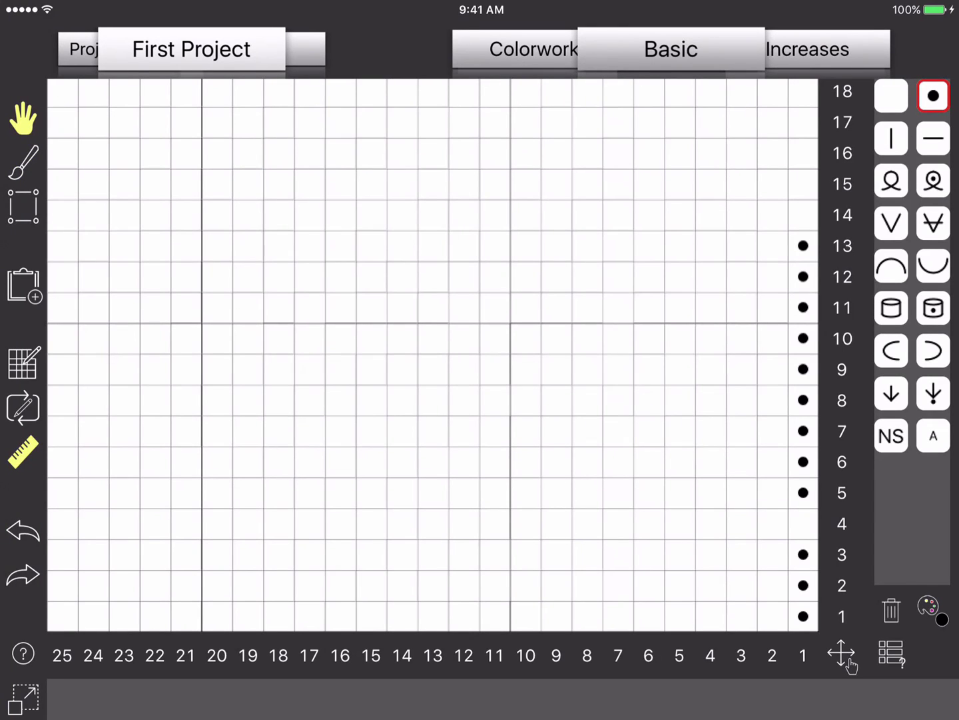
click(22, 574)
Purl column 2 in rows 1–13, and columns 3–4 in rows 1–2 and 12–13
click(22, 162)
drag(771, 276, 772, 615)
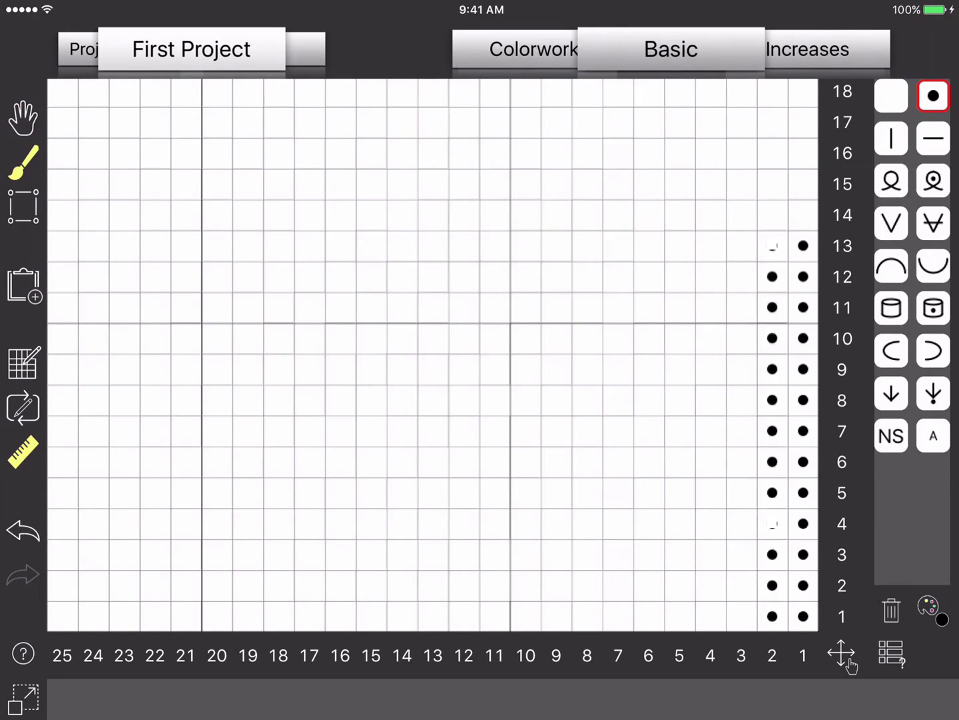
mouse_move(742, 245)
mouse_down()
mouse_move(710, 245)
mouse_move(711, 276)
mouse_up()
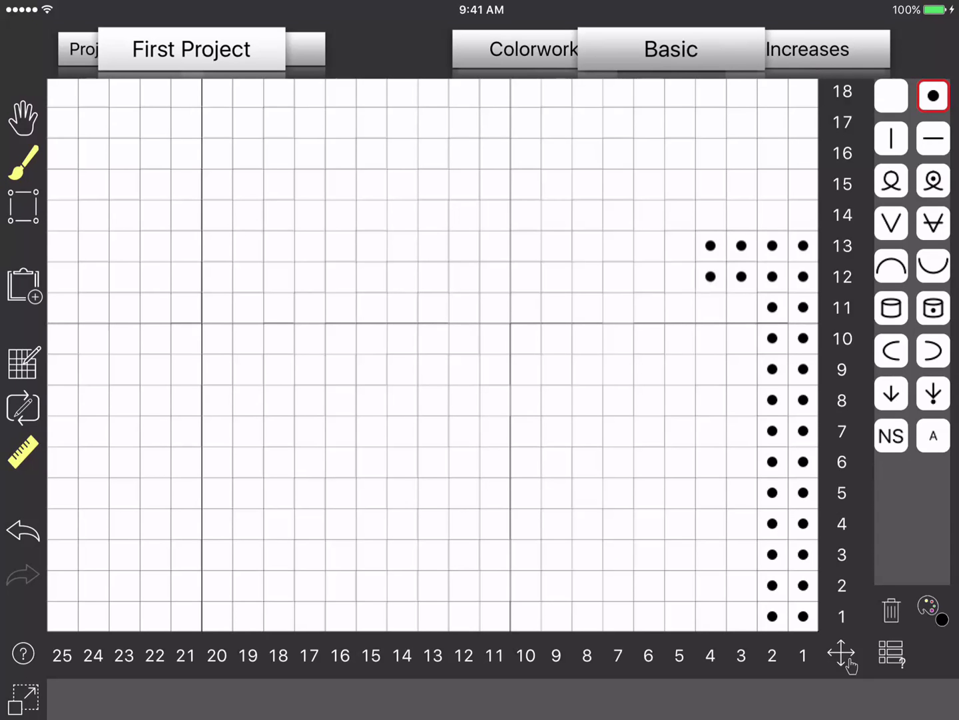
mouse_move(741, 585)
mouse_down()
mouse_move(710, 585)
mouse_move(710, 616)
mouse_up()
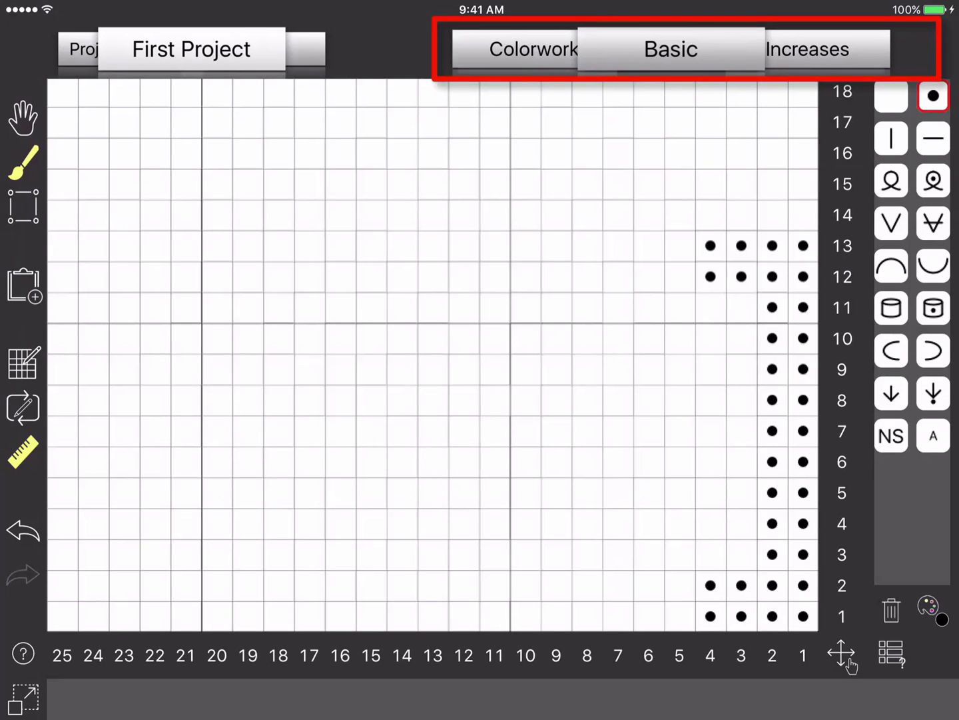
Cycle through the stitch palettes: increases, decreases, elongated, pass-over, texture, cables, colorwork, basic
click(808, 49)
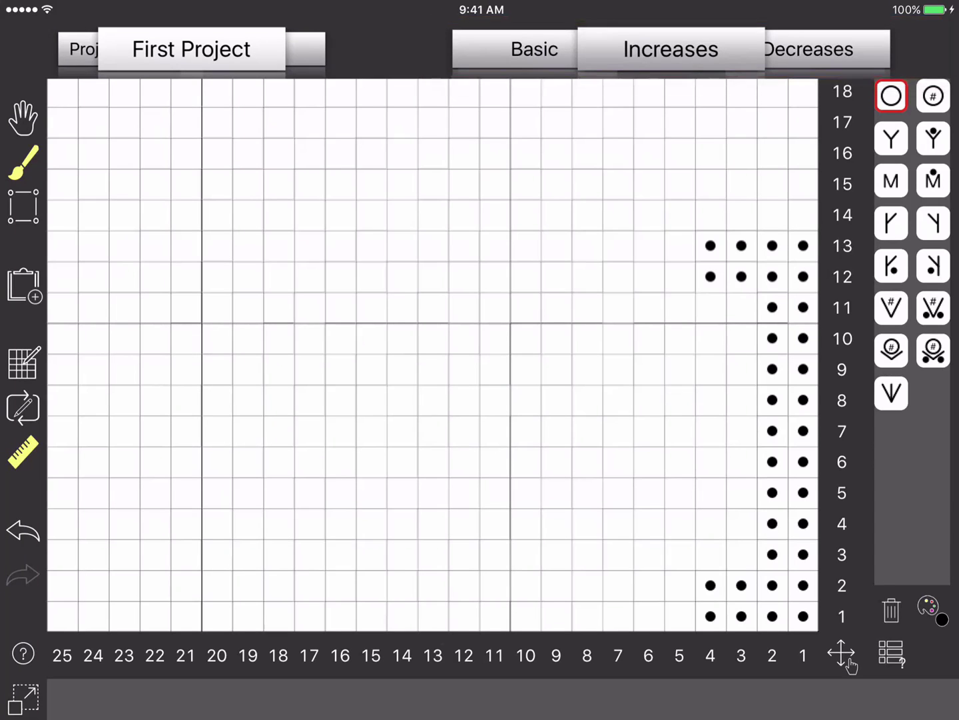
click(807, 50)
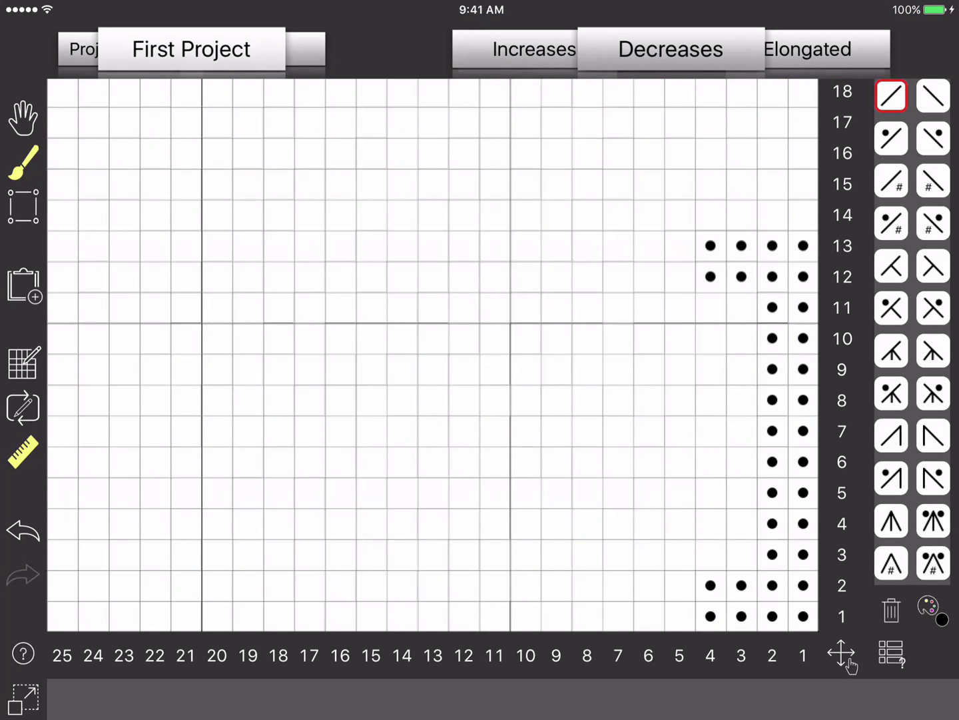
click(807, 50)
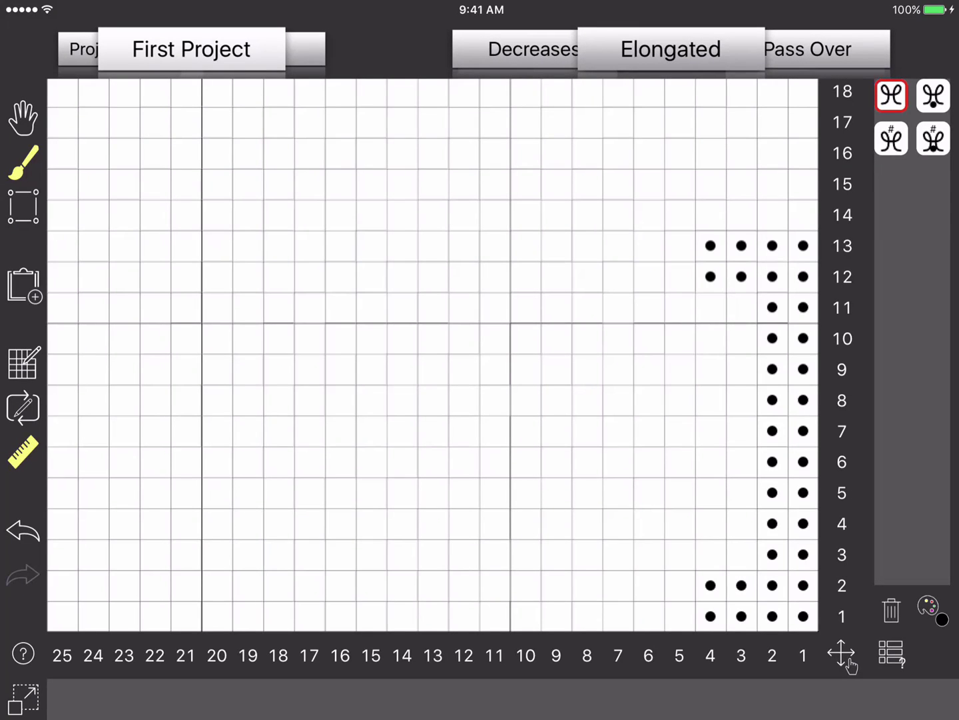
click(808, 49)
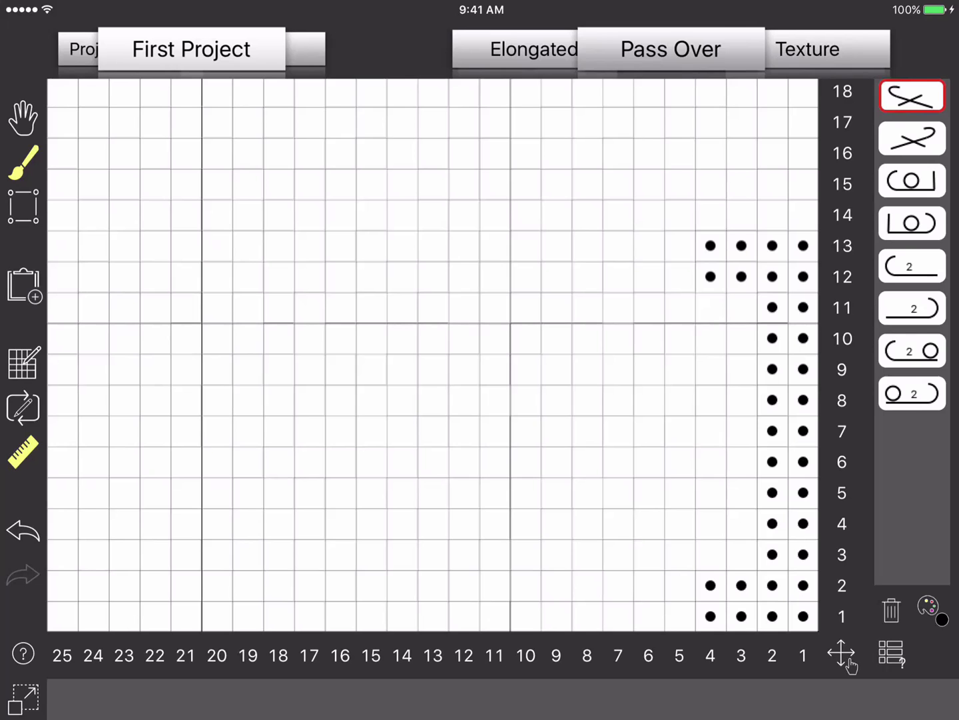
click(808, 50)
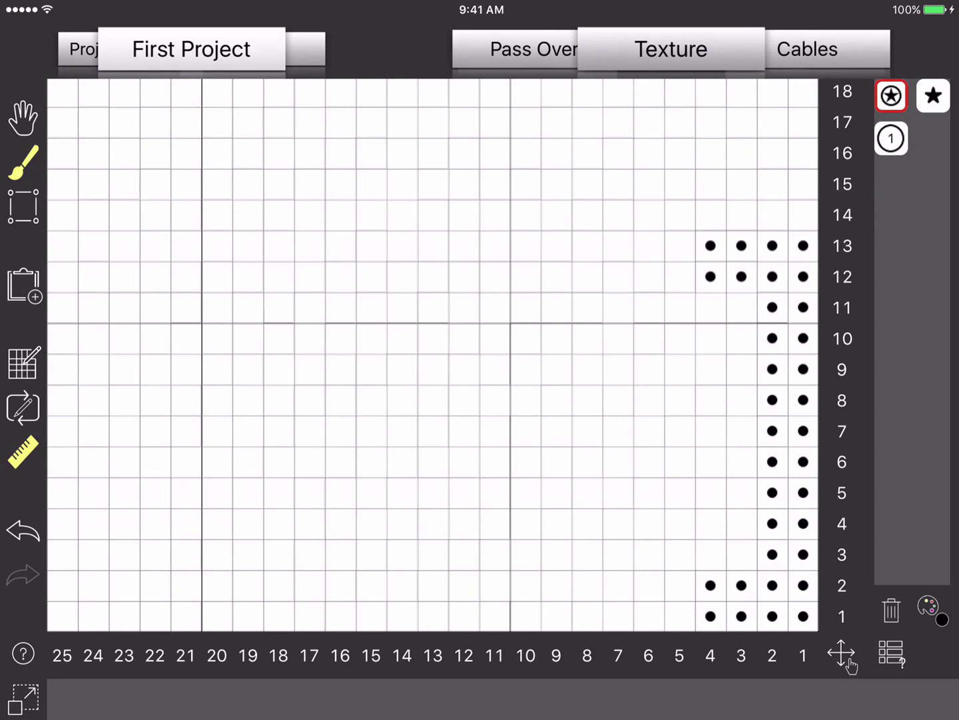
click(807, 50)
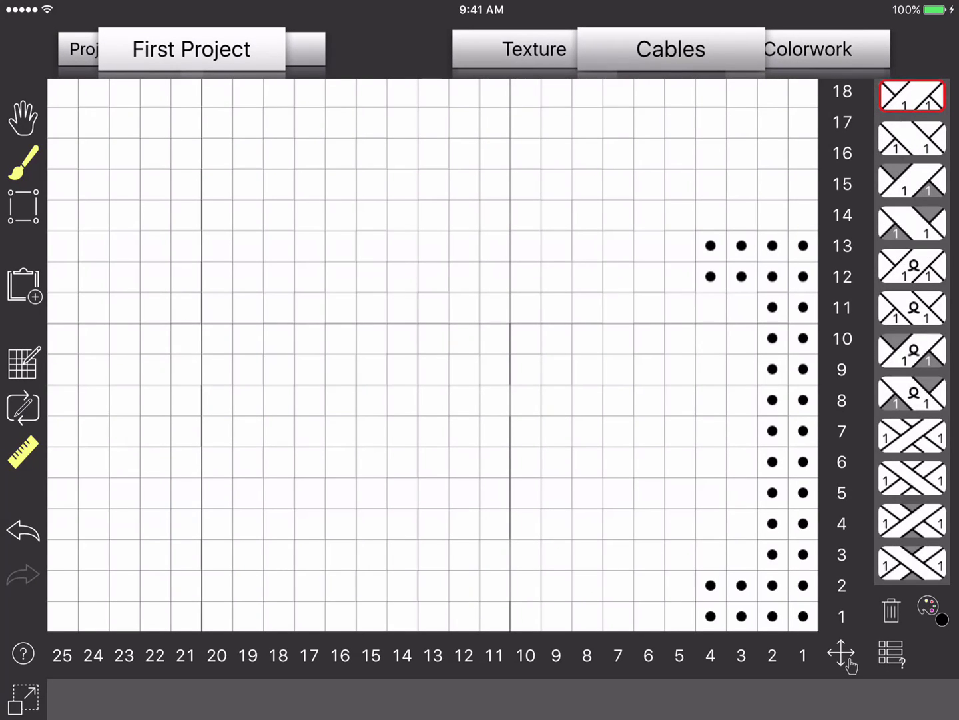
click(807, 49)
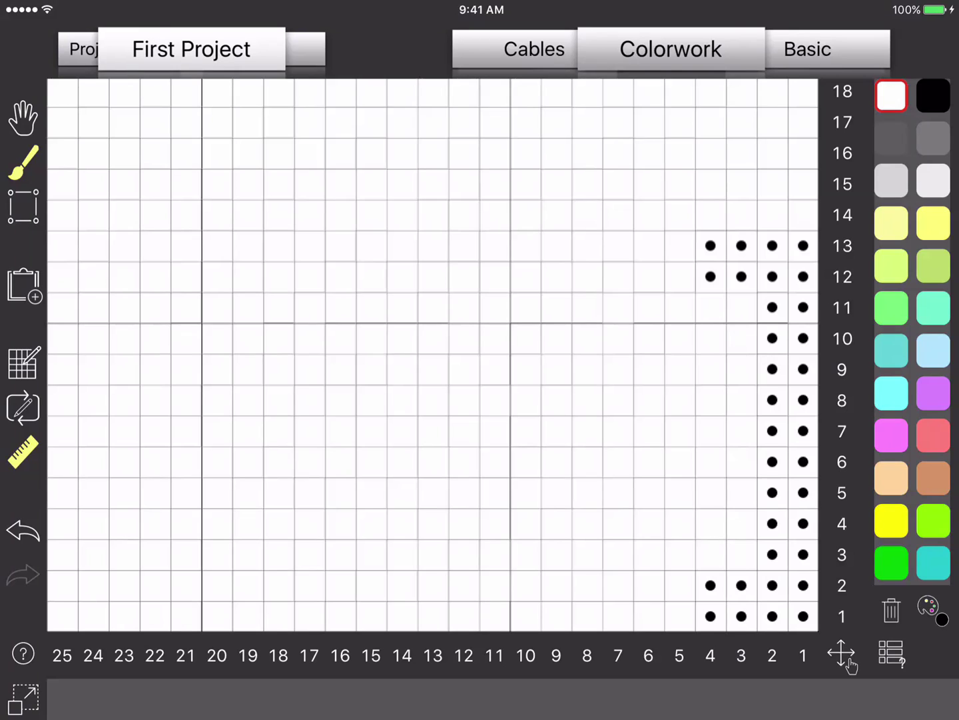
click(806, 50)
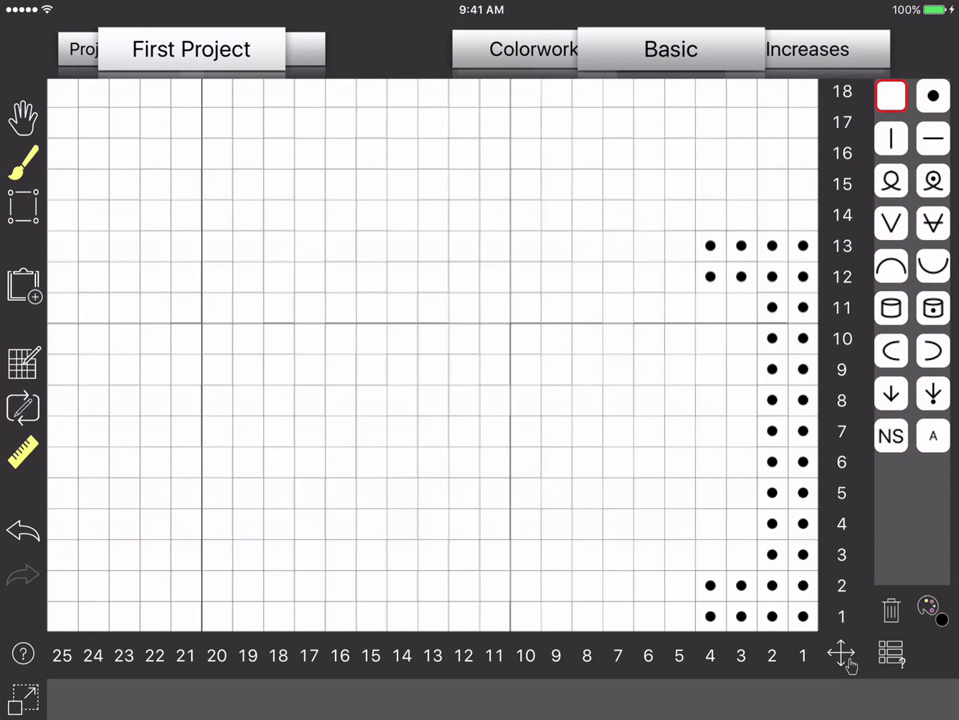
Show the Cables palette and open the first 1/1 cable's Over/Under editor
click(533, 49)
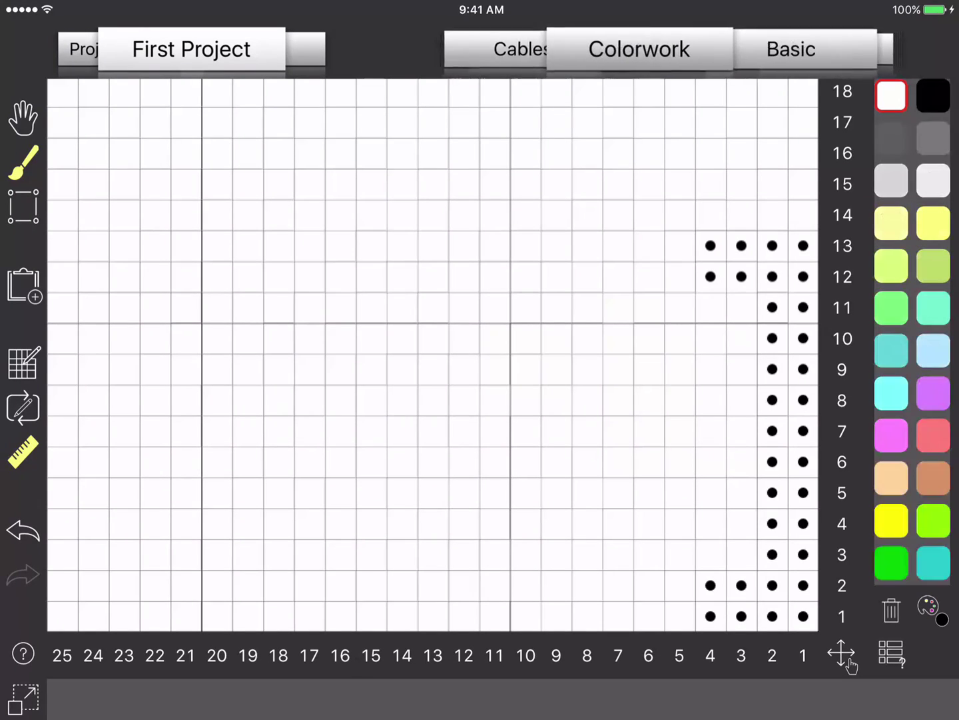
click(794, 49)
click(807, 50)
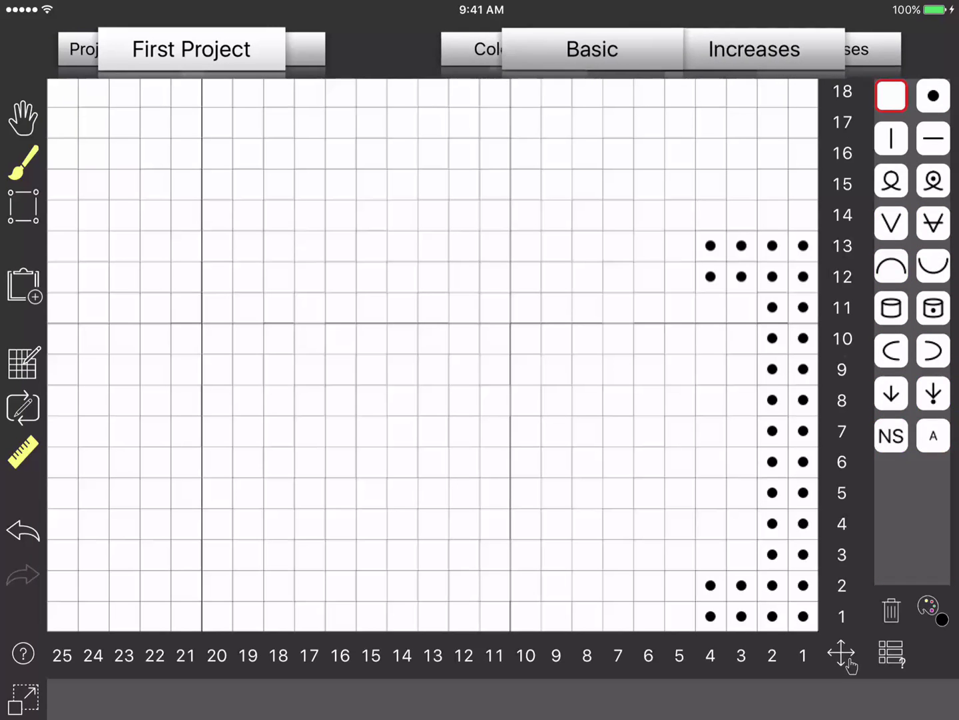
click(549, 50)
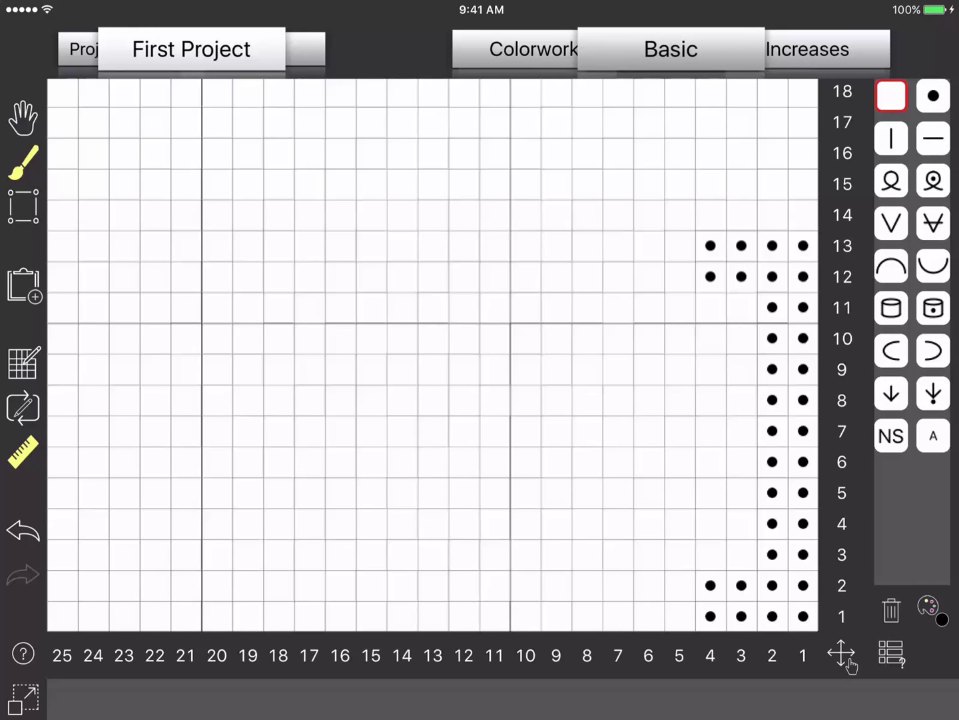
click(533, 50)
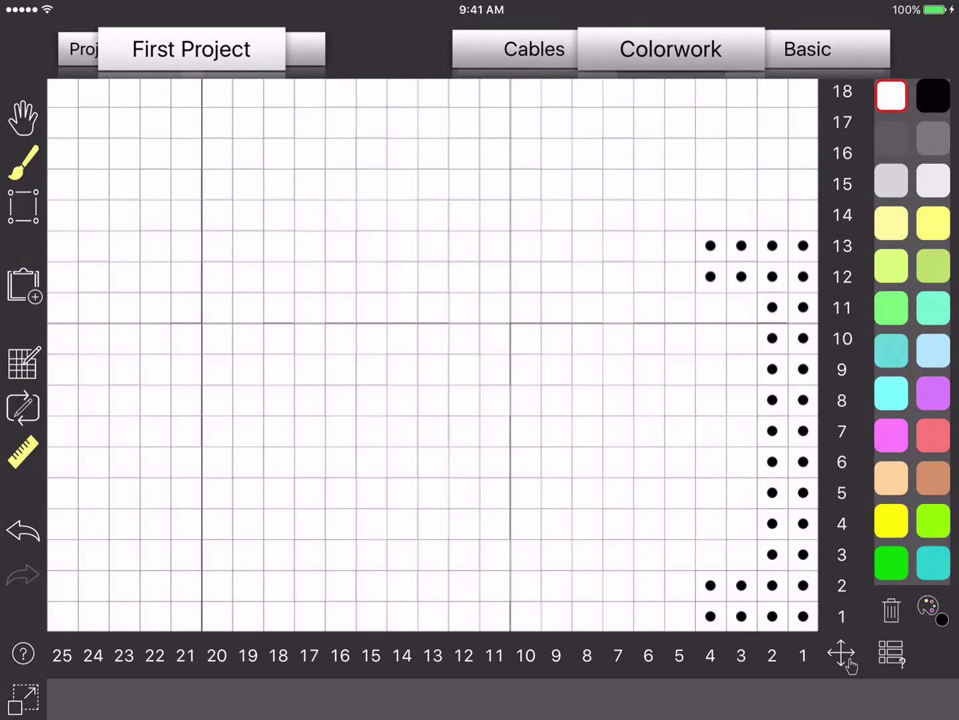
click(534, 50)
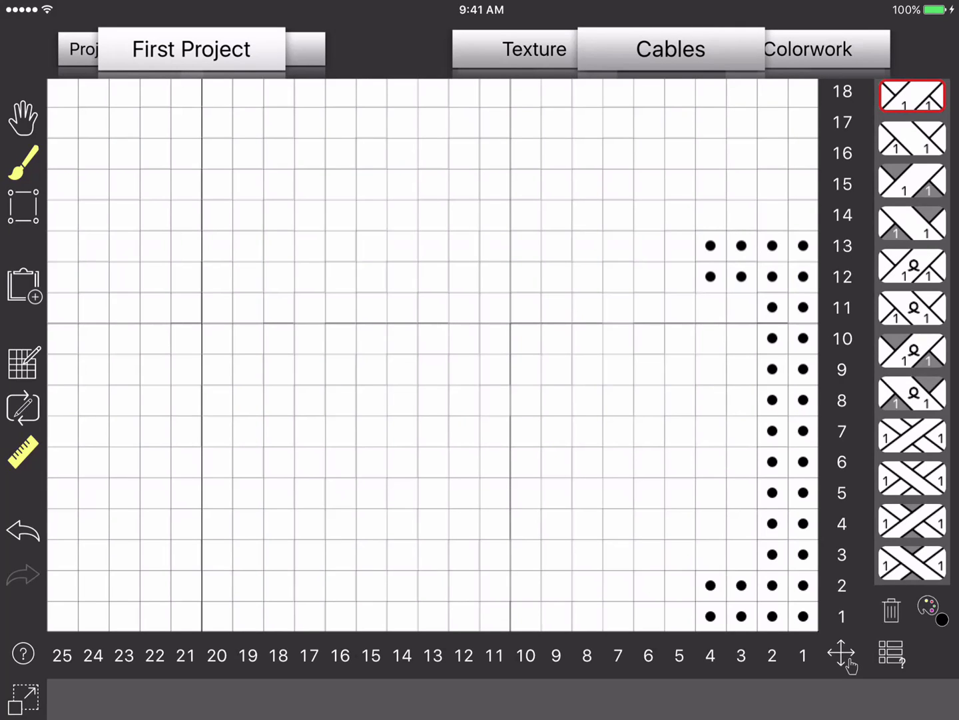
scroll(913, 333, down, 5)
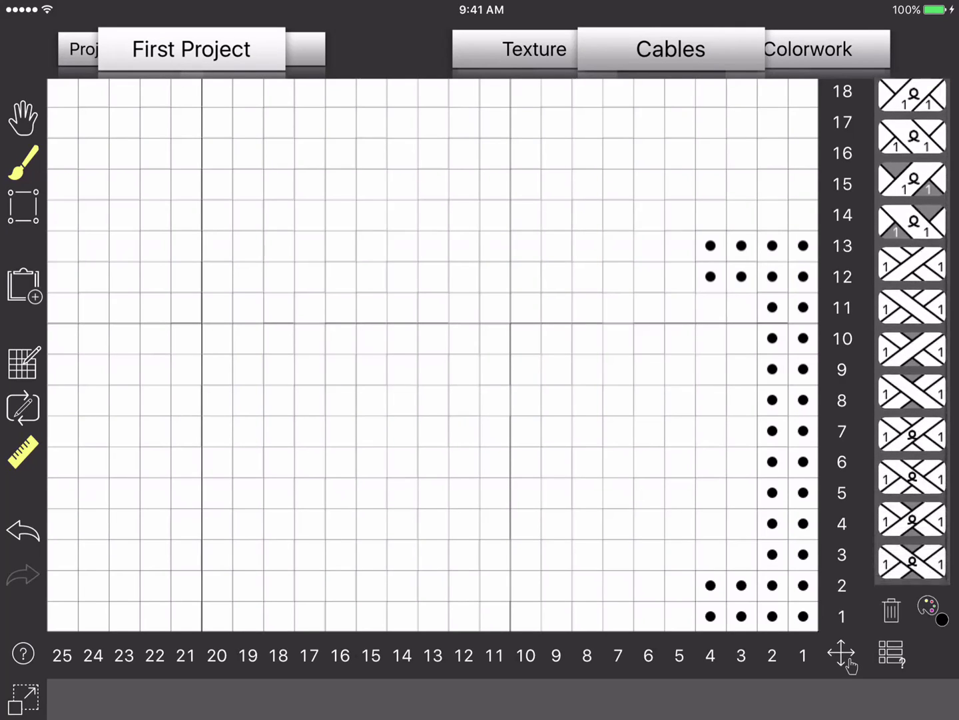
scroll(913, 333, up, 5)
click(912, 97)
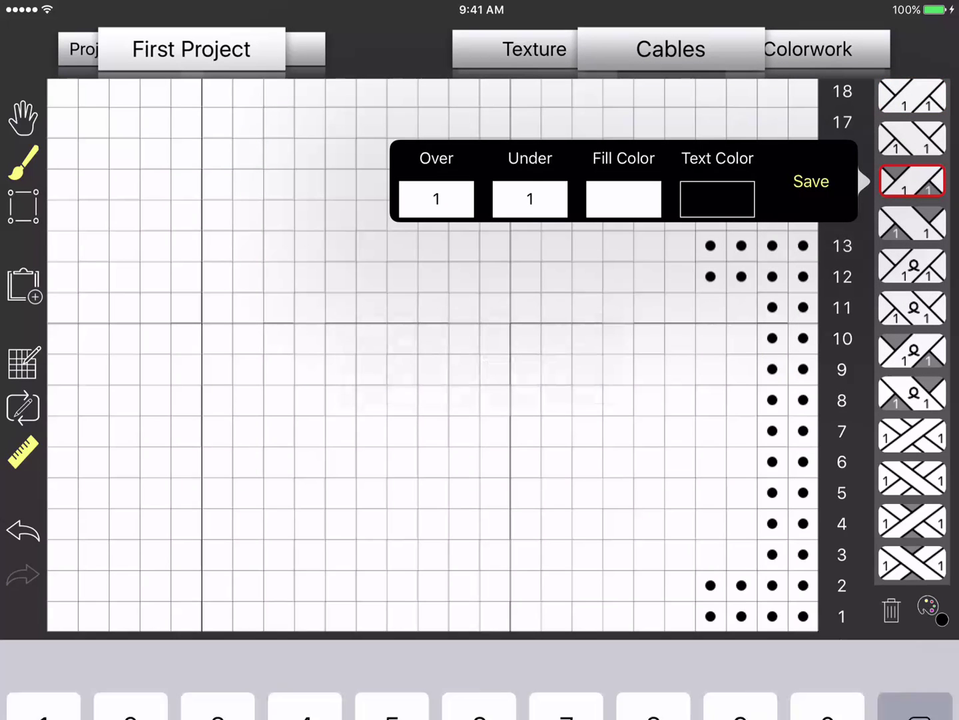
Redefine the cable as 2 over 2 and place it on row 3, stitches 3–6
key(BackSpace)
text(2)
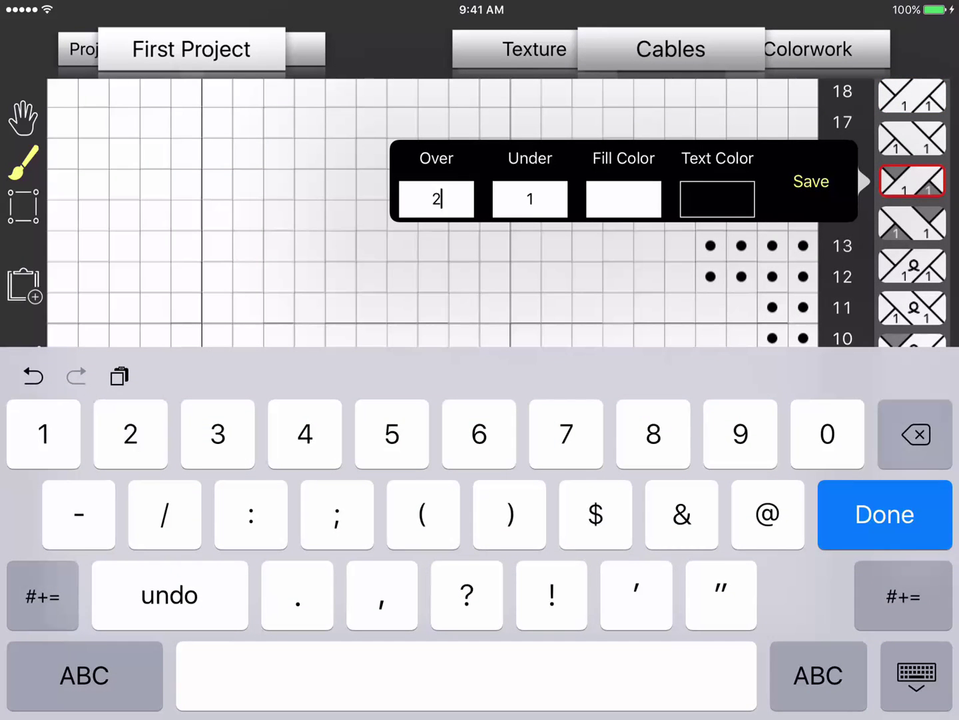
click(531, 199)
key(BackSpace)
text(2)
click(811, 182)
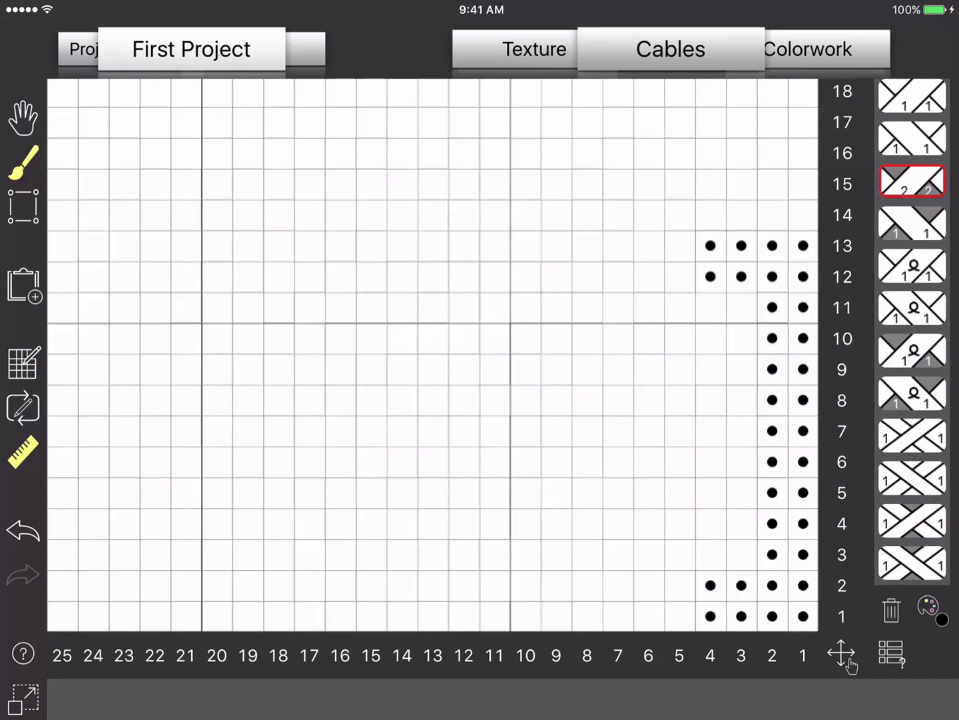
click(696, 555)
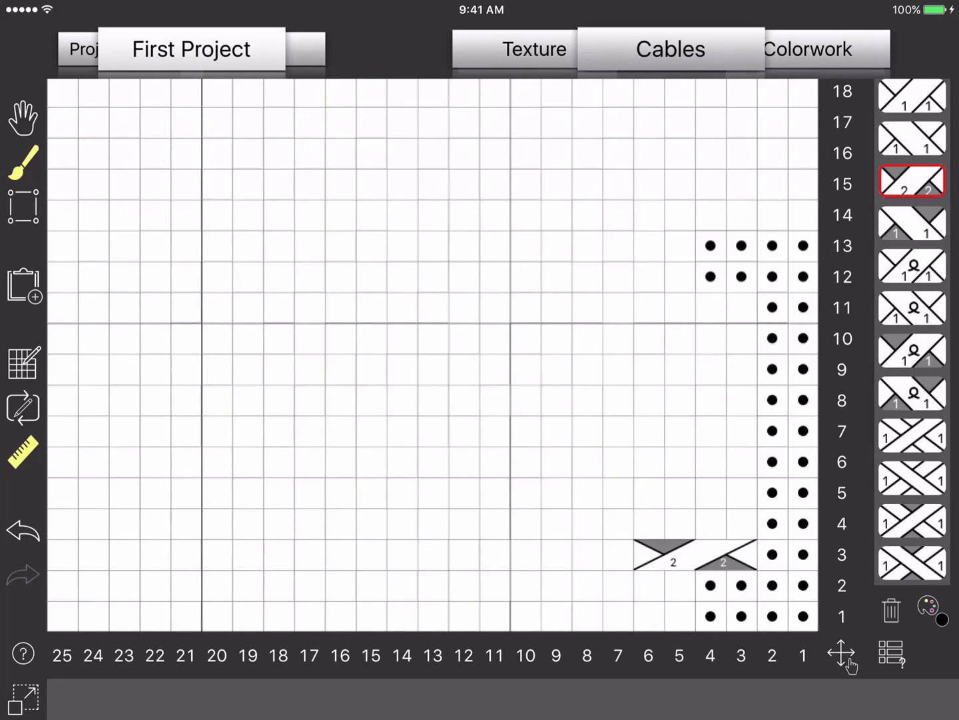
Set the opposite-leaning 1-1 LPC cable to Over 2, Under 2 and save it
click(912, 223)
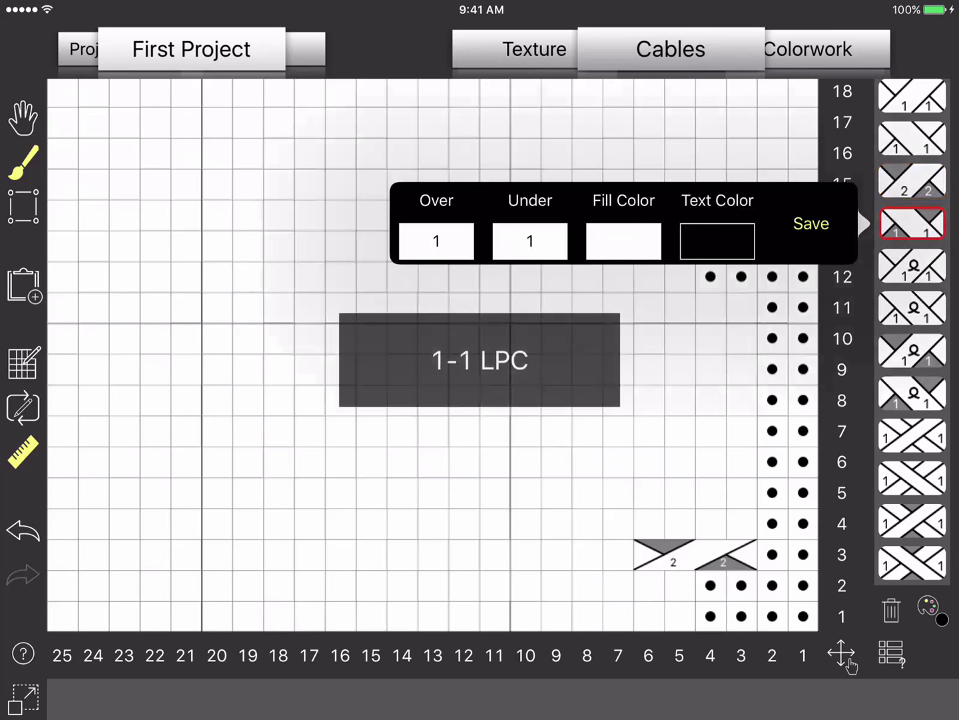
click(436, 240)
key(BackSpace)
text(2)
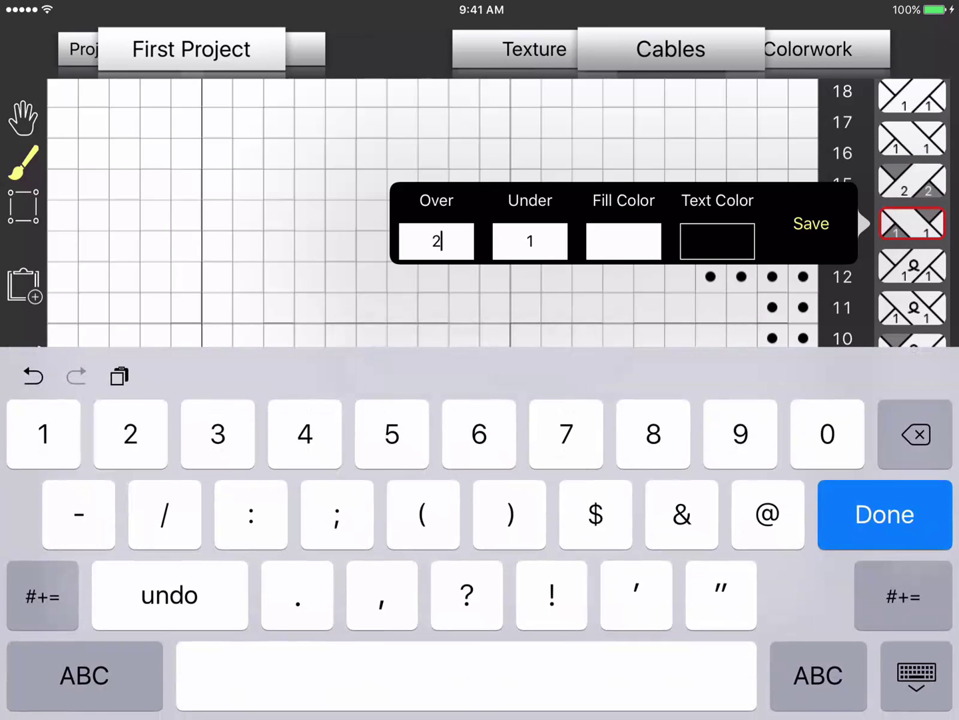
click(531, 240)
key(BackSpace)
text(2)
key(Return)
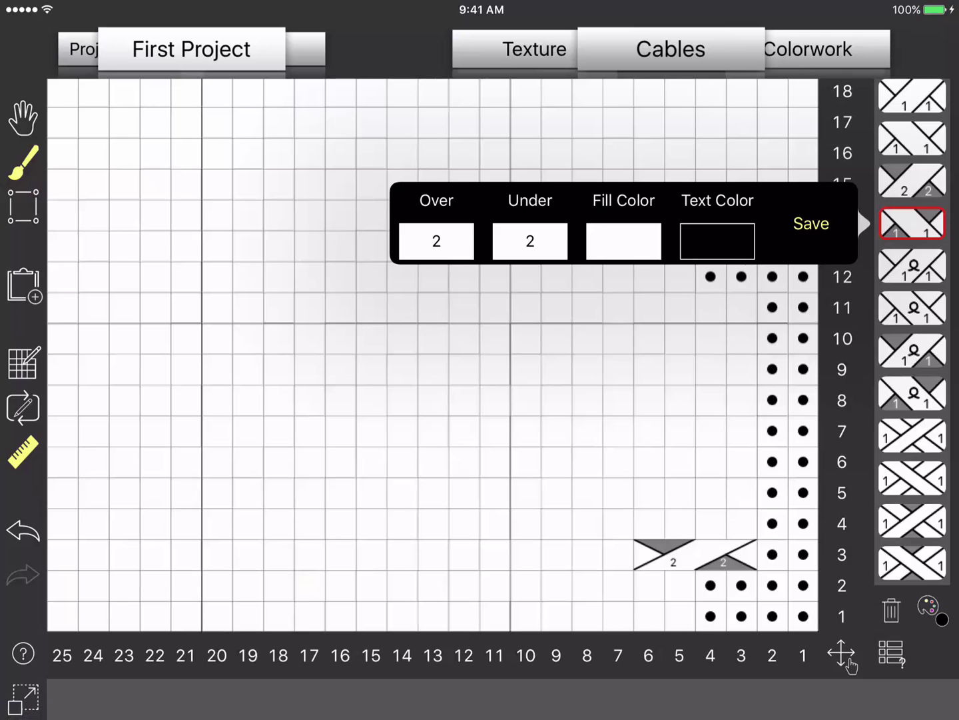
click(811, 223)
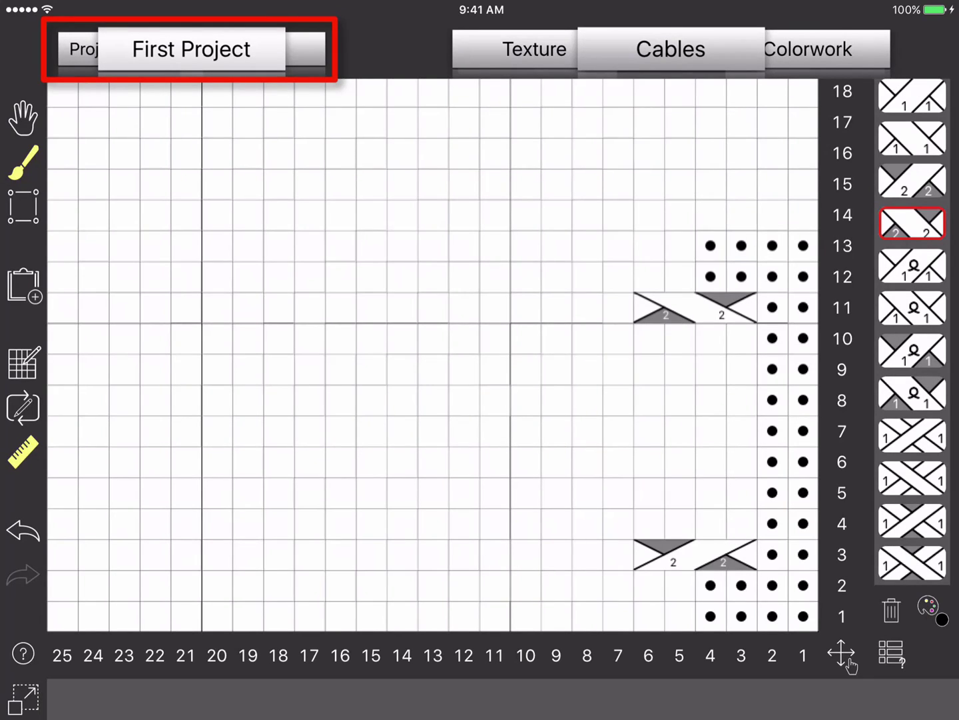
Open First Project's settings, browsing the info and picture panels
click(79, 49)
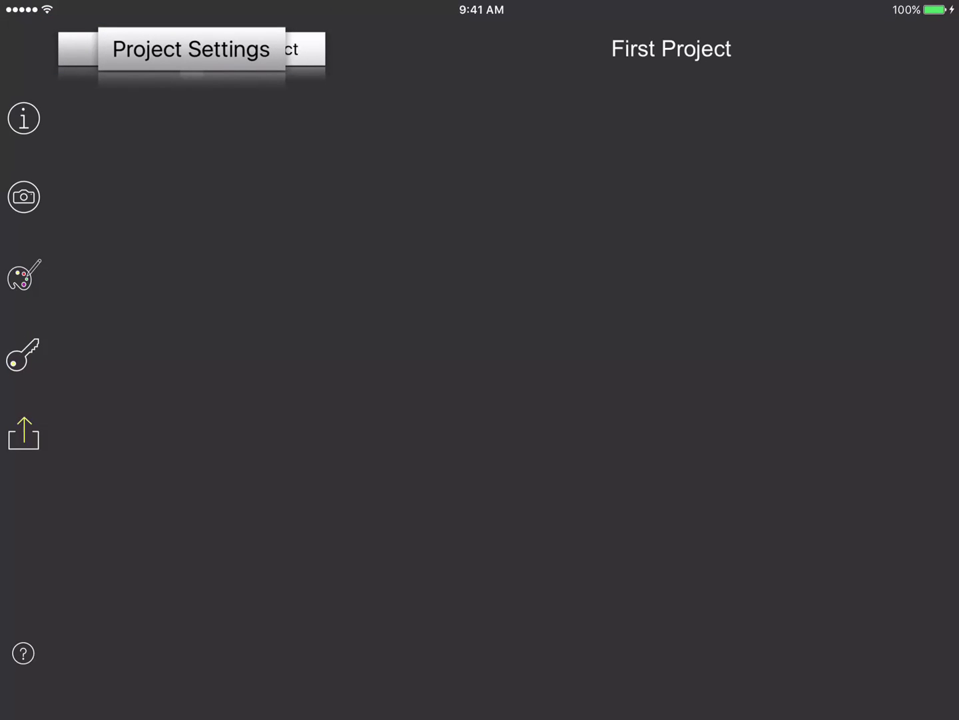
click(24, 118)
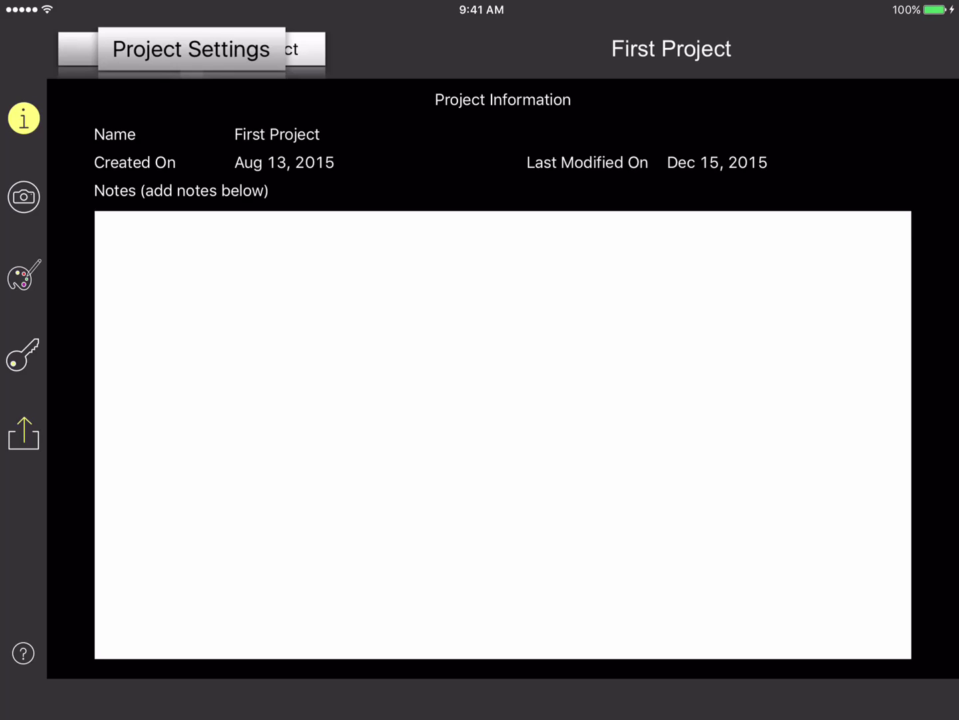
click(23, 196)
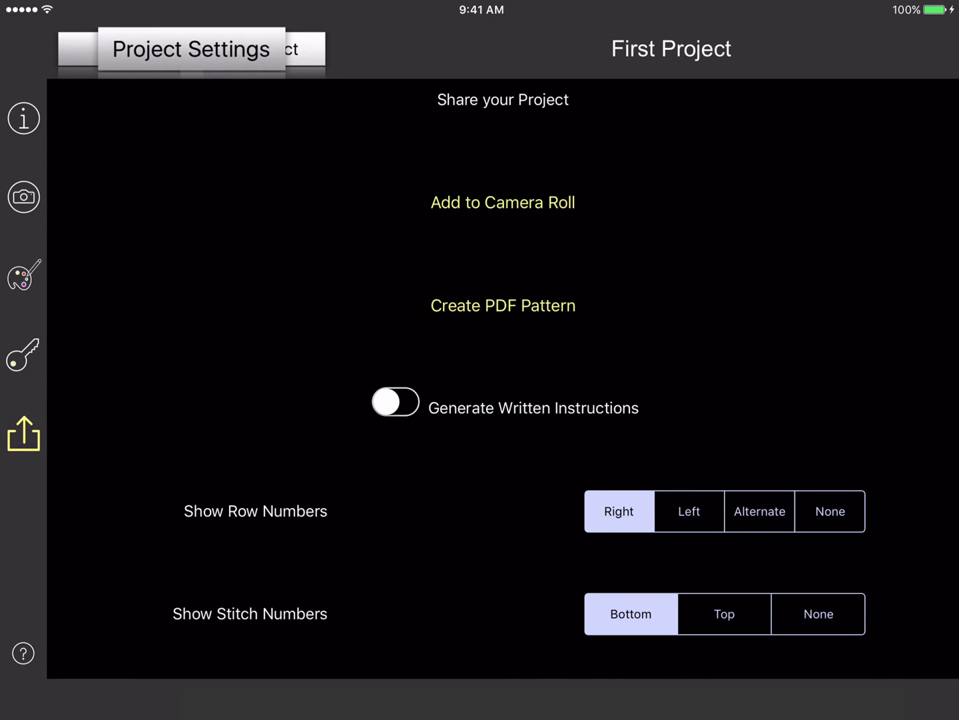
Set row numbers to Alternate and preview the generated PDF pattern
click(760, 511)
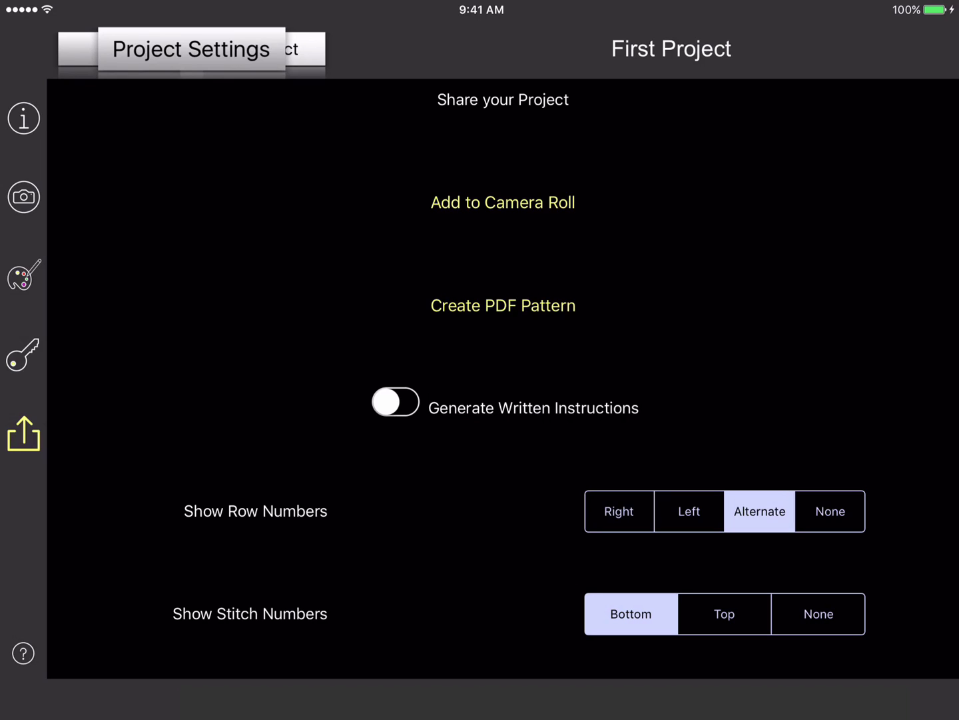
click(503, 306)
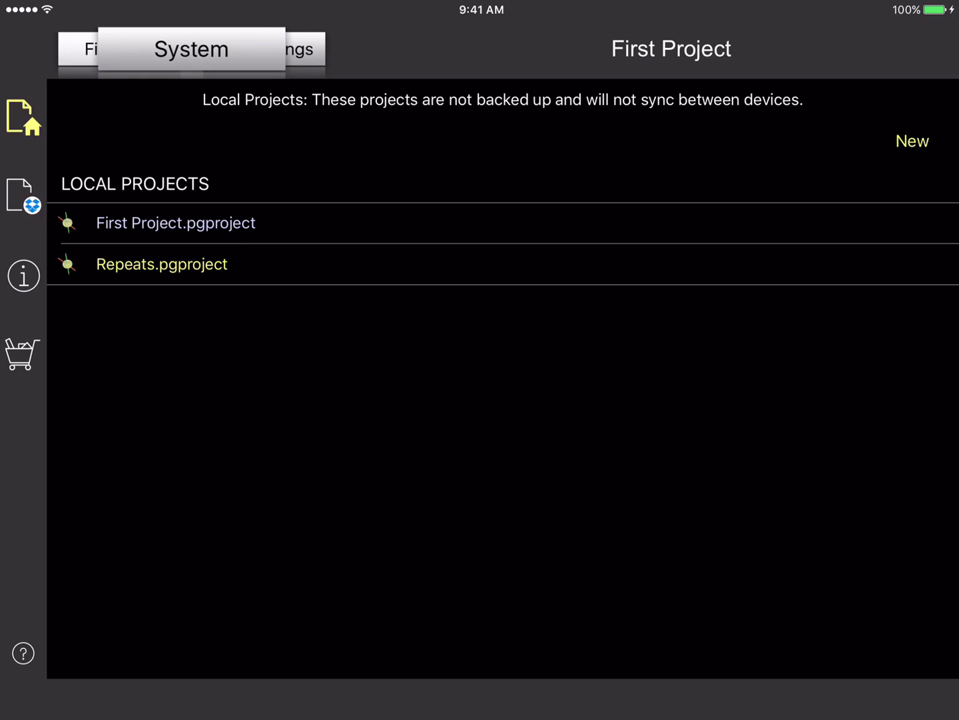
Reveal First Project's row actions, view About (version 1.2.1), then the subscriptions
drag(100, 222, 219, 223)
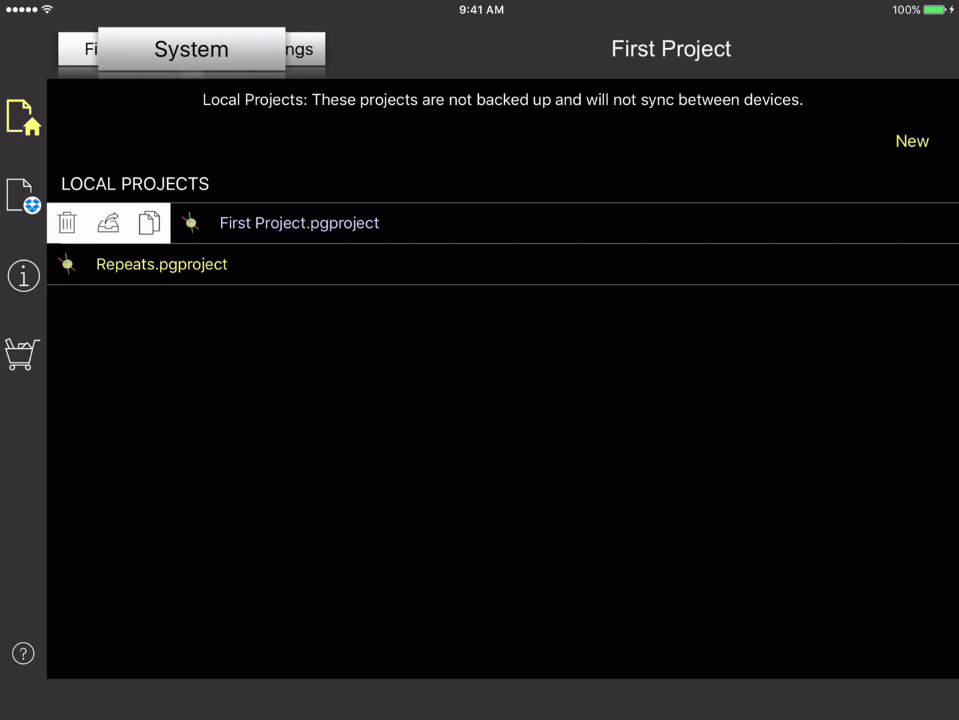
click(23, 275)
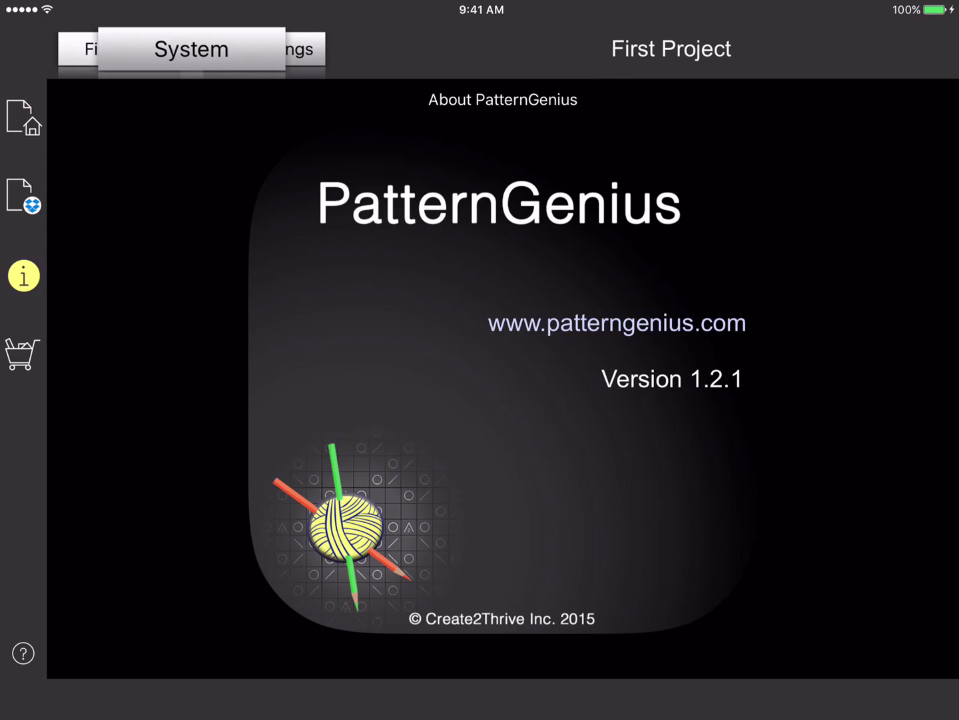
click(21, 354)
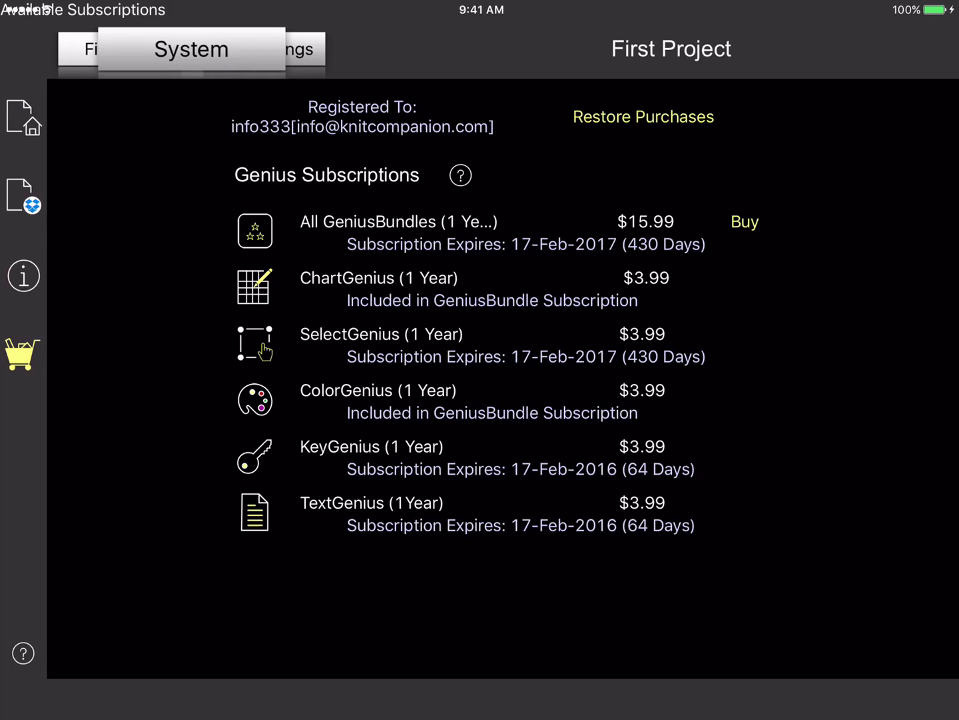
Open the About the GeniusPaks overview via the ? beside Genius Subscriptions
click(461, 175)
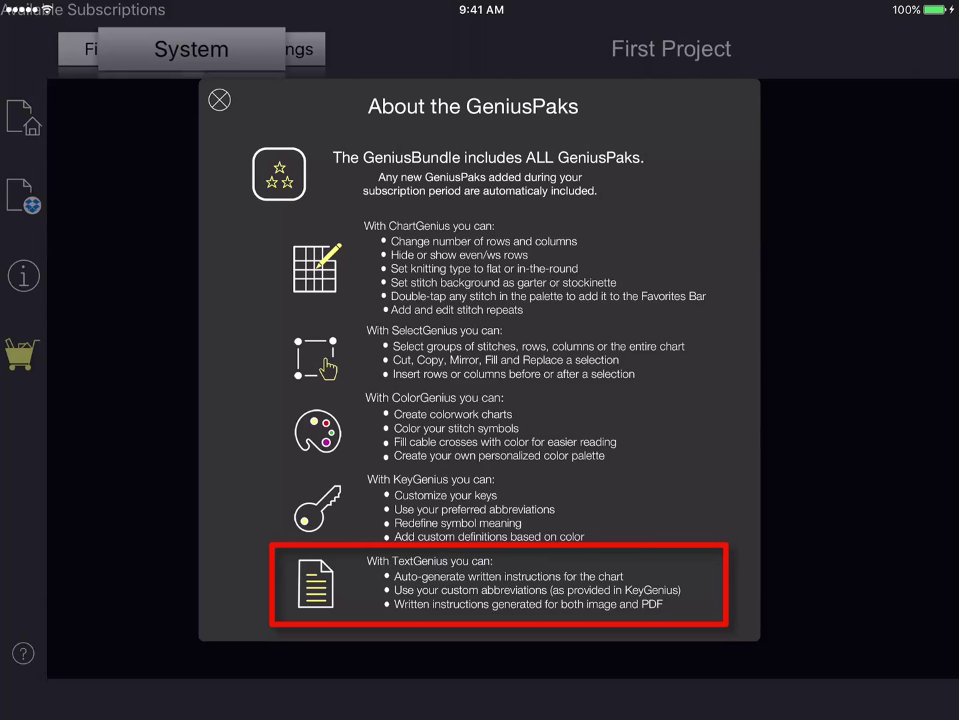
Close the GeniusPaks overview and return to the Local Projects list
click(219, 100)
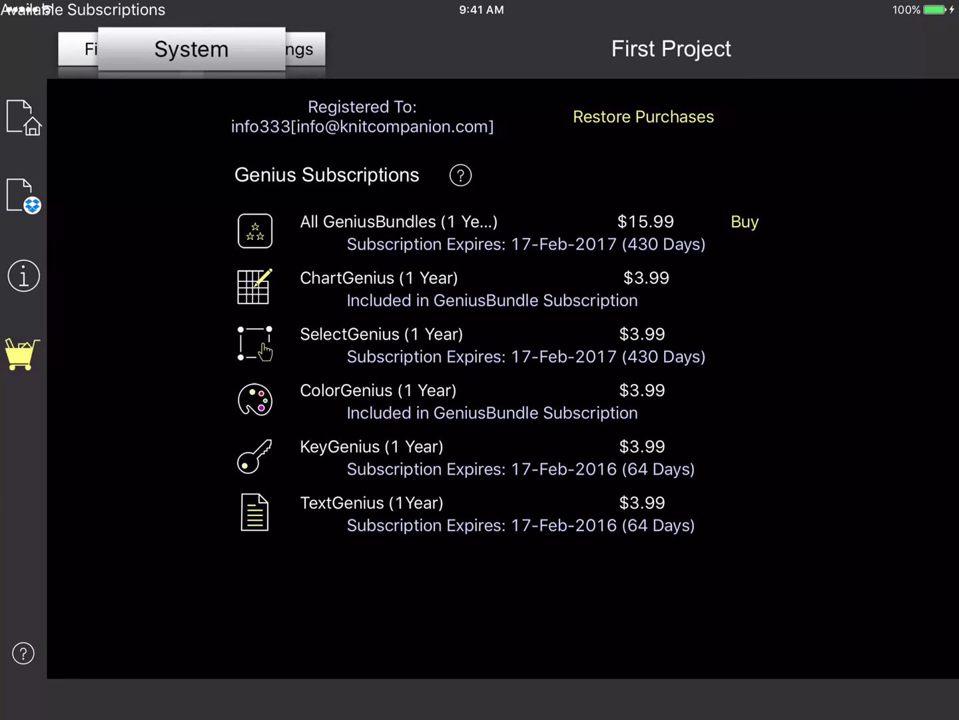
click(23, 117)
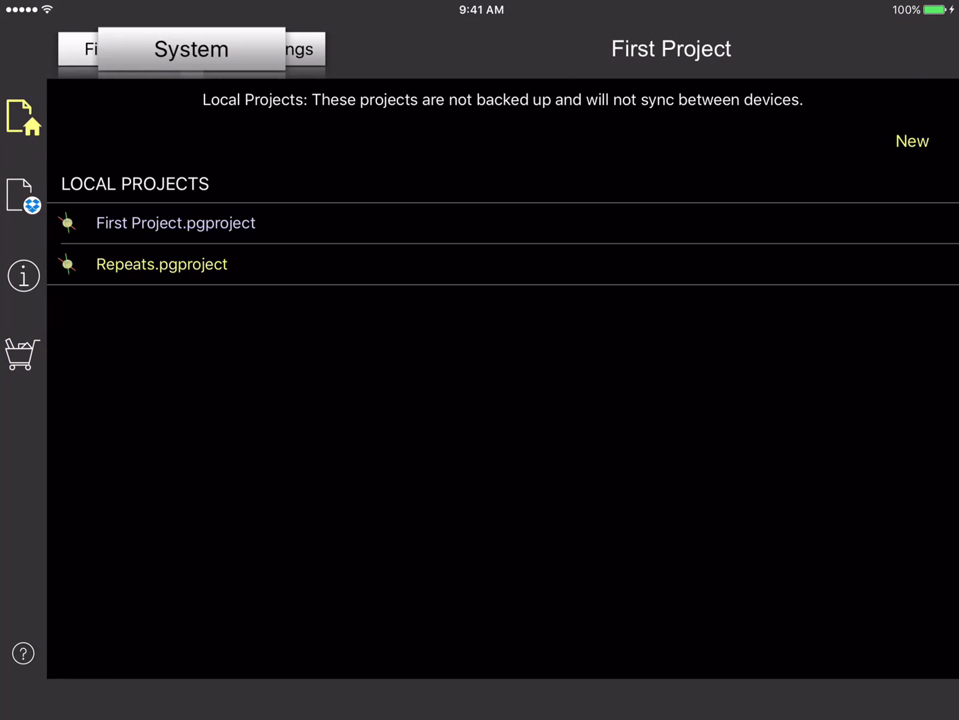